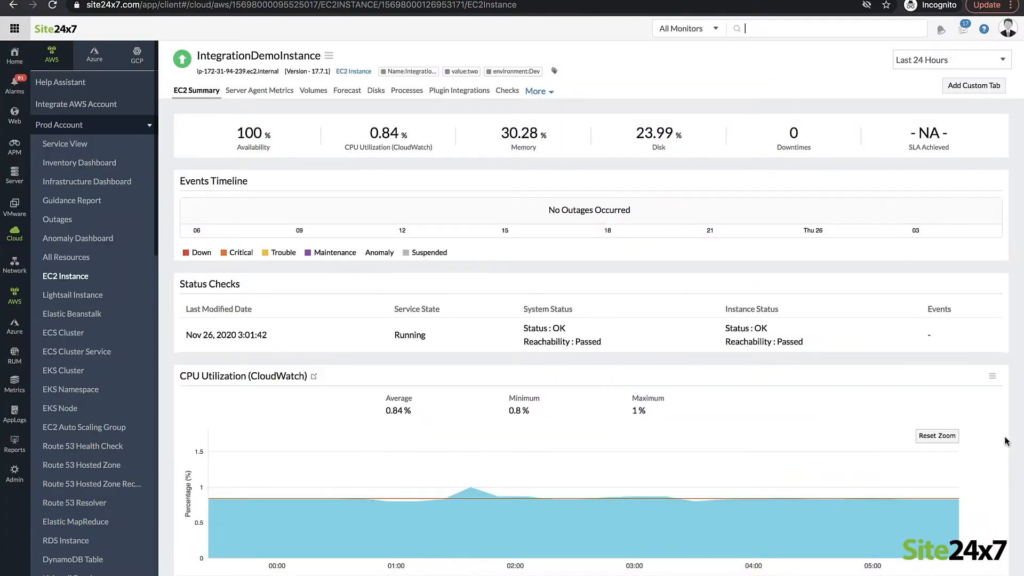
scroll(1006, 441, down, 5)
scroll(1006, 440, down, 5)
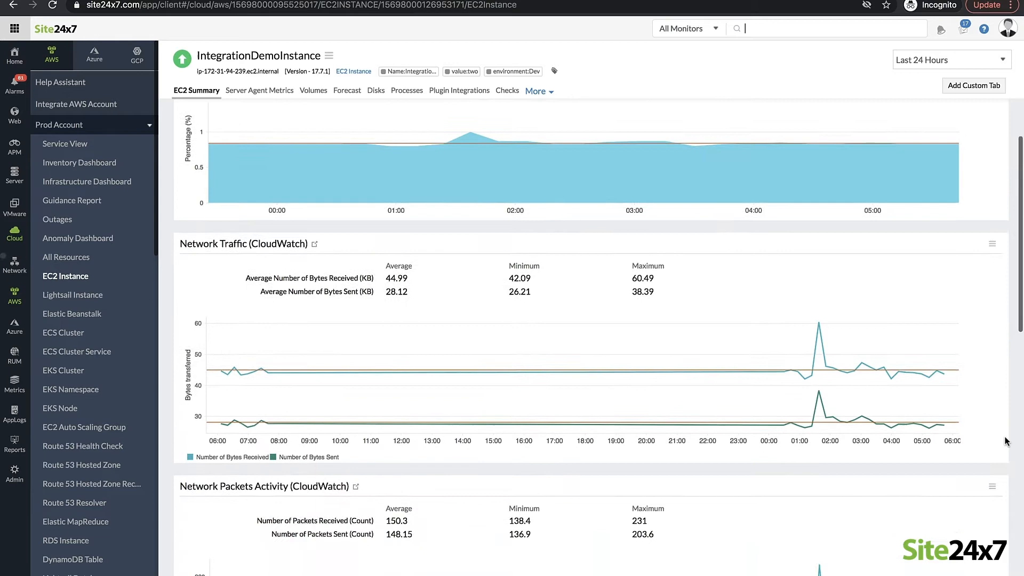
scroll(1006, 441, down, 5)
scroll(1006, 441, down, 3)
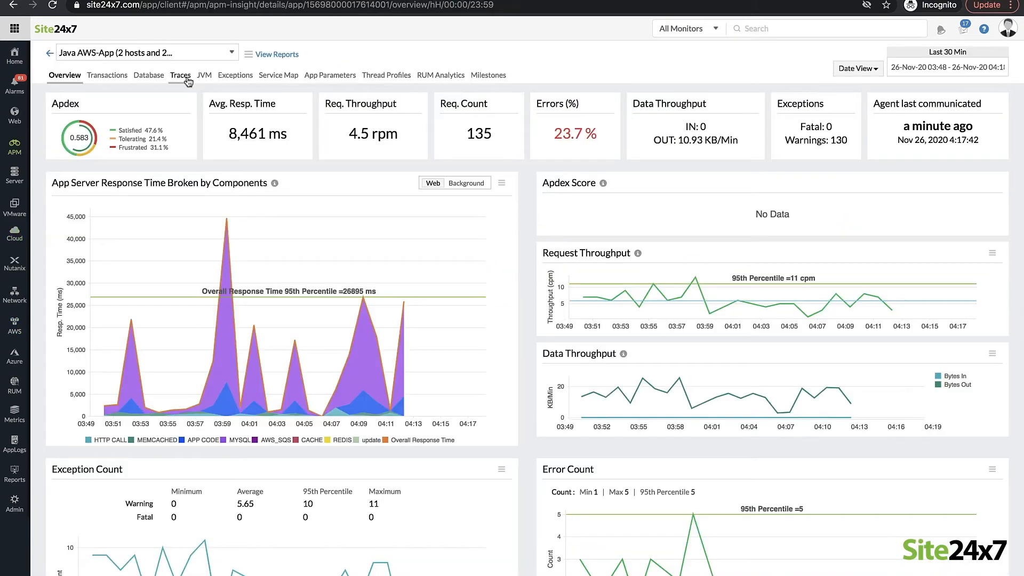
Open a slow SampleWeb/database.do trace from the Traces list and show its method-call tree.
click(181, 75)
scroll(228, 321, down, 3)
scroll(228, 320, down, 3)
scroll(228, 360, down, 2)
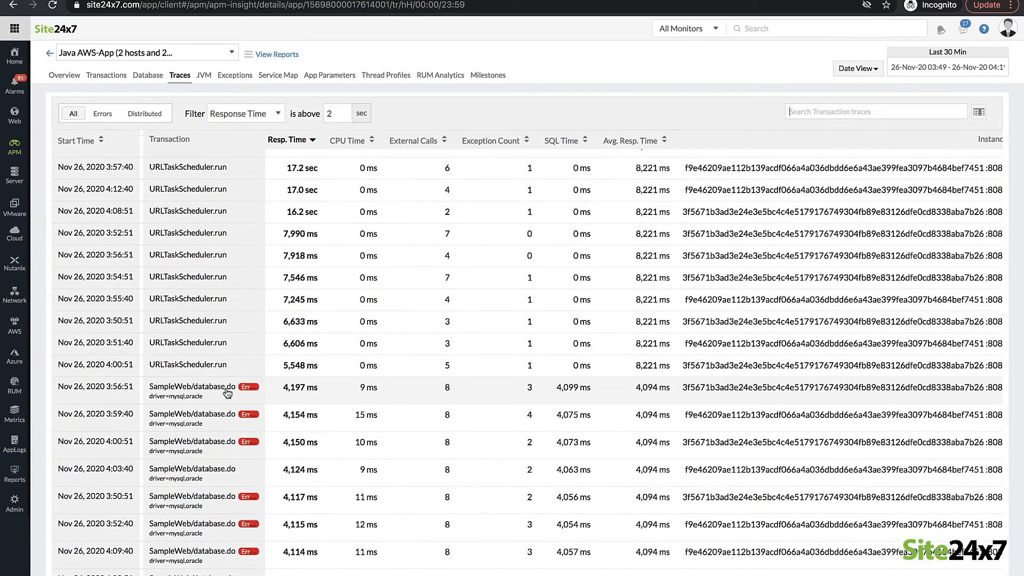
click(229, 391)
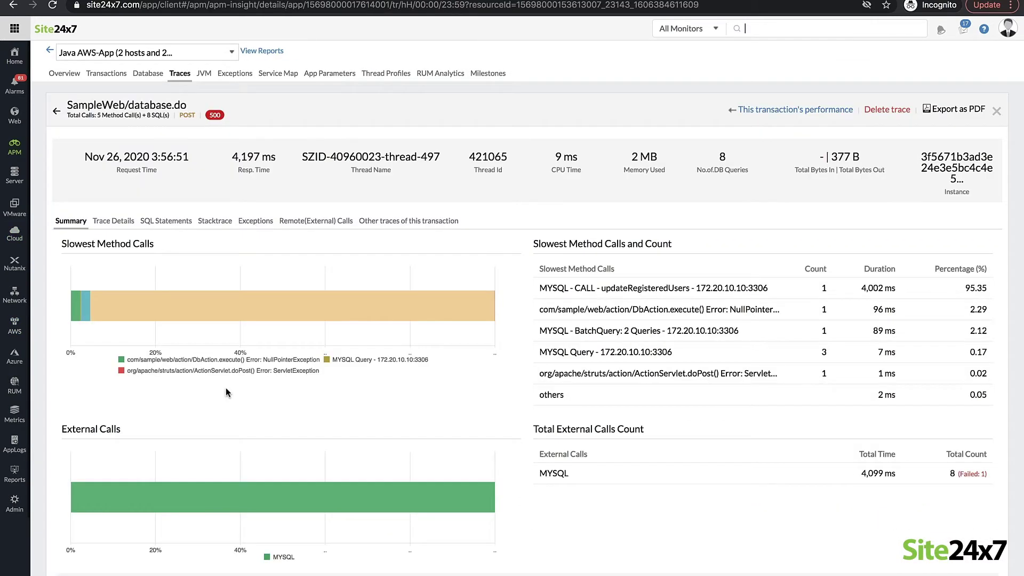
click(114, 221)
scroll(145, 371, down, 3)
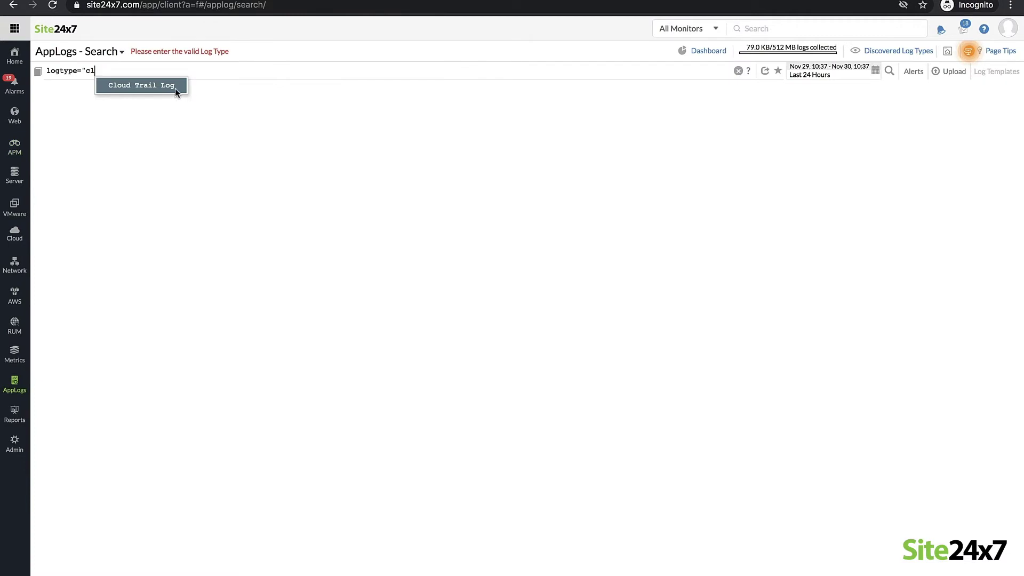
Run the logtype="Cloud Trail Log" search in AppLogs, then bring up its dashboard.
click(176, 89)
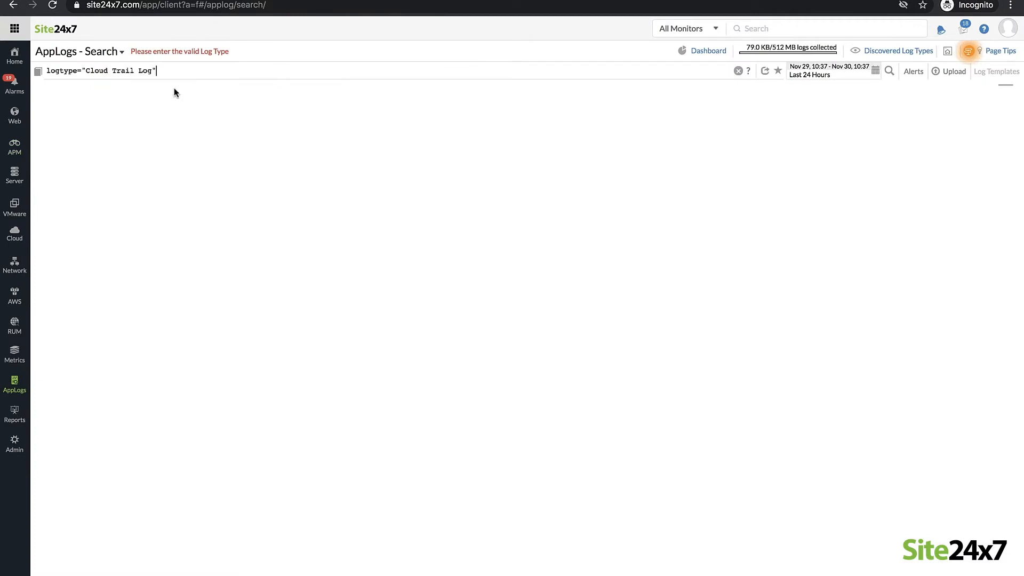
key(Return)
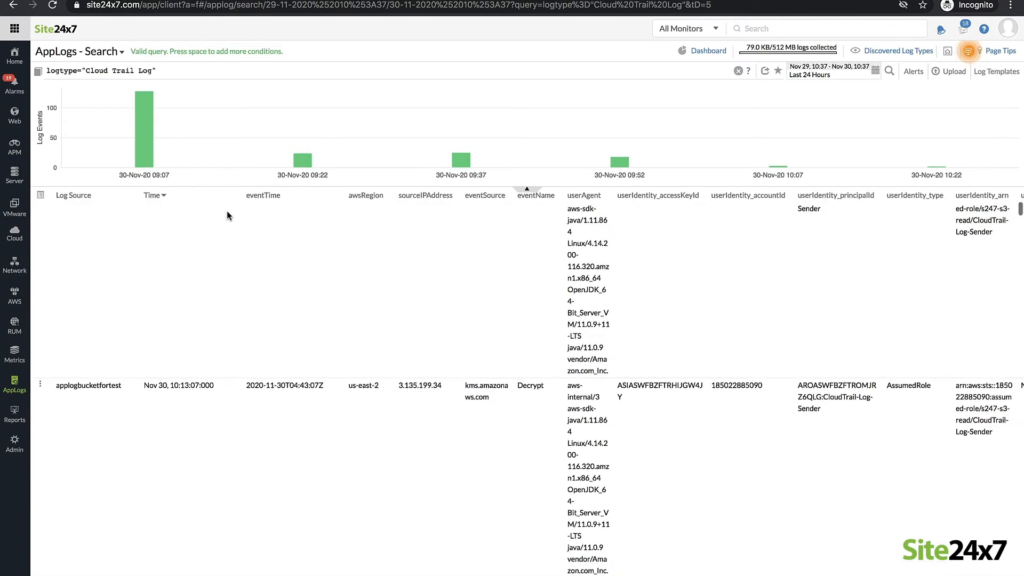
scroll(439, 293, right, 3)
scroll(439, 293, right, 3)
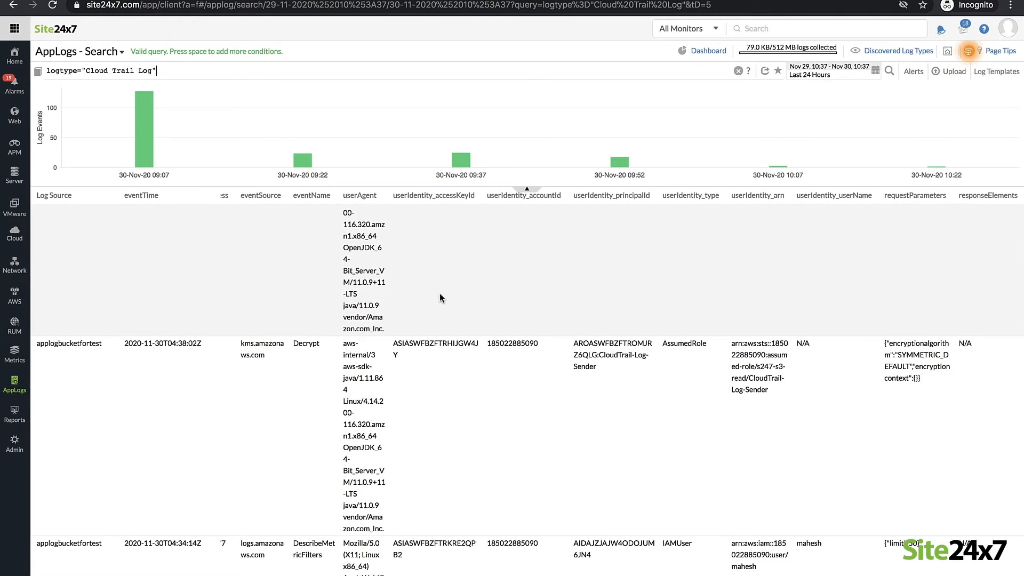
scroll(439, 292, down, 3)
click(696, 53)
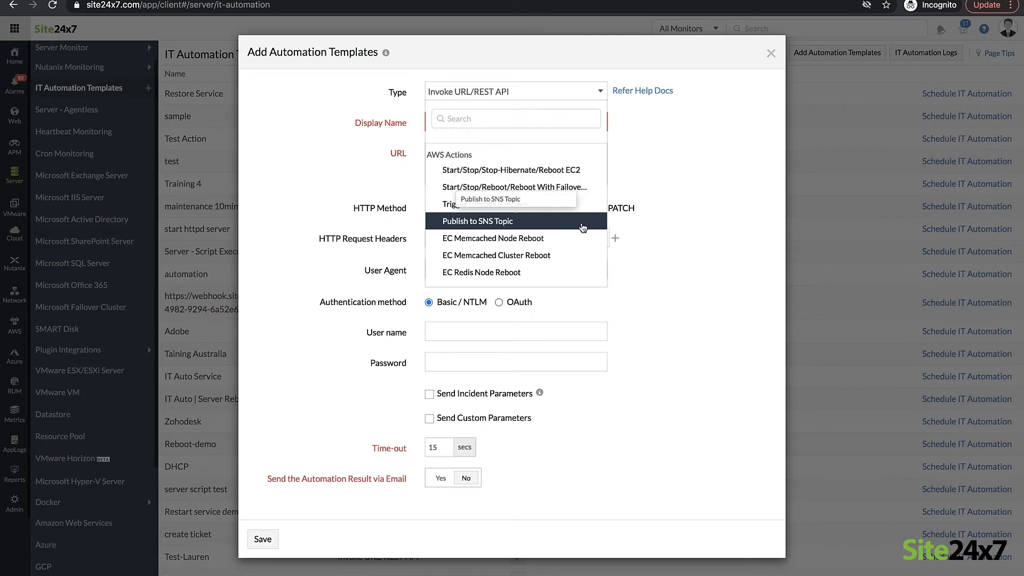
scroll(582, 227, down, 5)
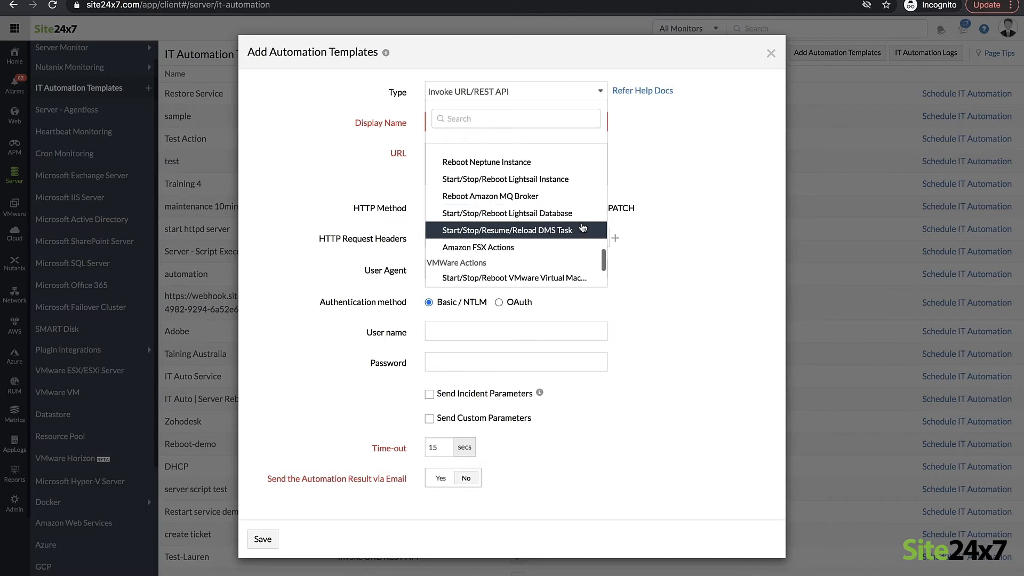
scroll(582, 224, up, 5)
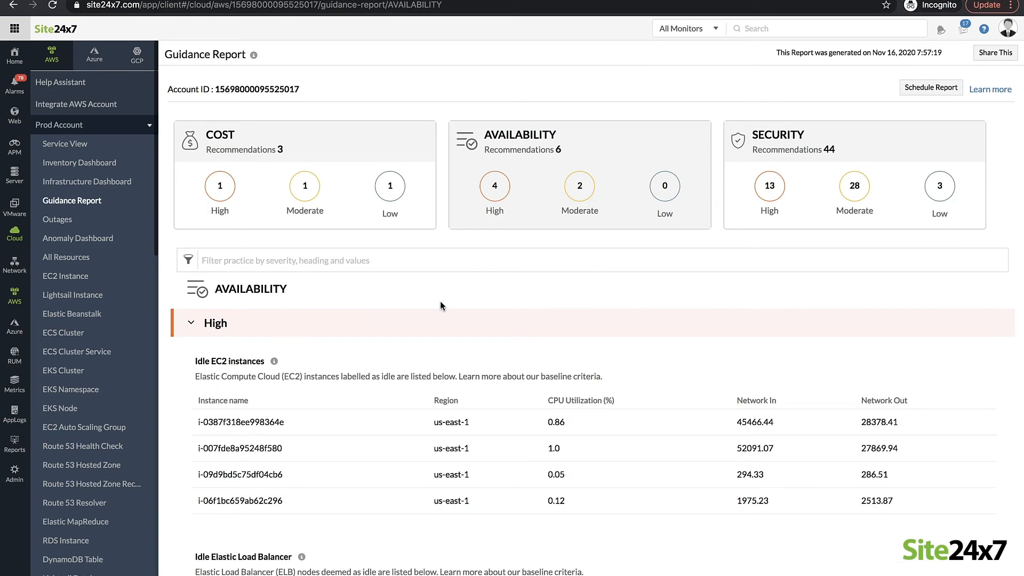
scroll(439, 301, down, 4)
scroll(440, 303, down, 2)
scroll(440, 303, down, 2)
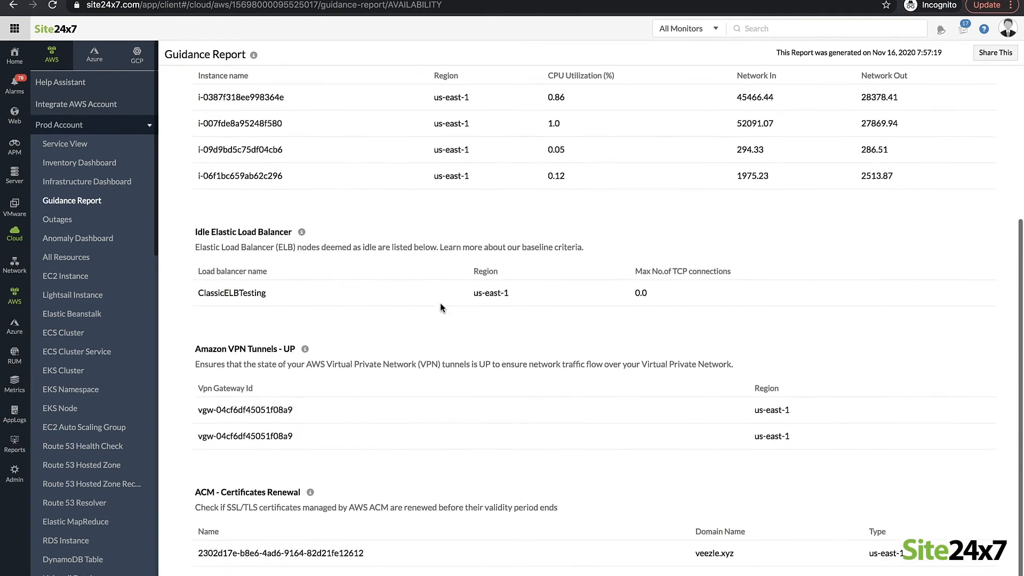
scroll(440, 302, down, 1)
scroll(439, 303, up, 3)
scroll(439, 303, up, 5)
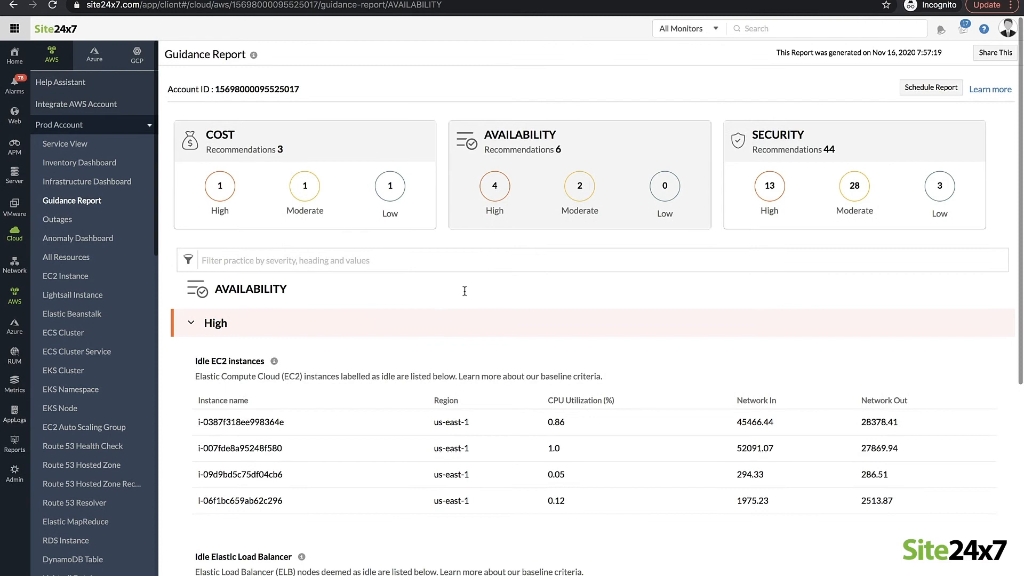
Expand high-severity findings under the COST card, then under the SECURITY card.
click(264, 213)
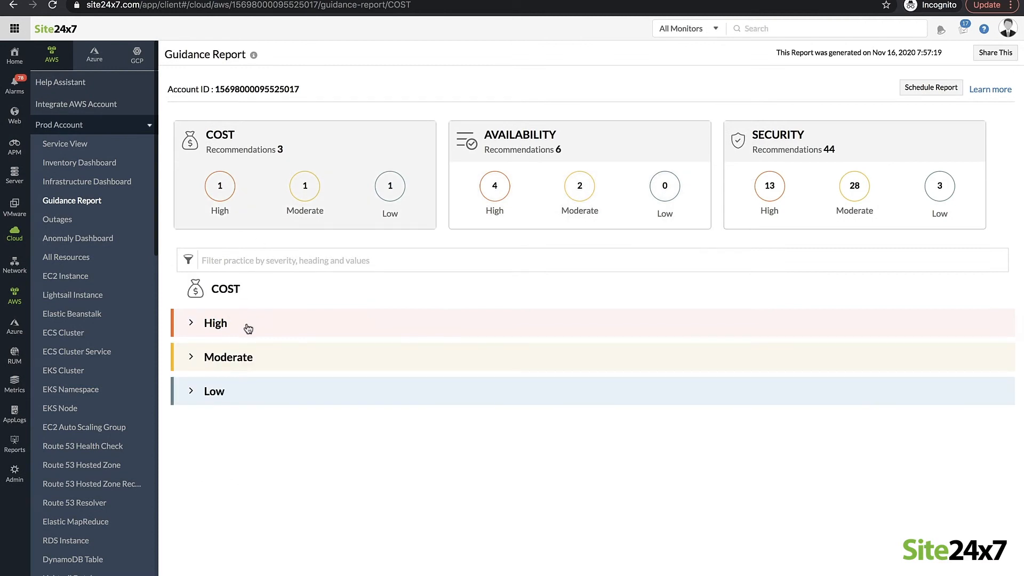
click(248, 328)
click(854, 175)
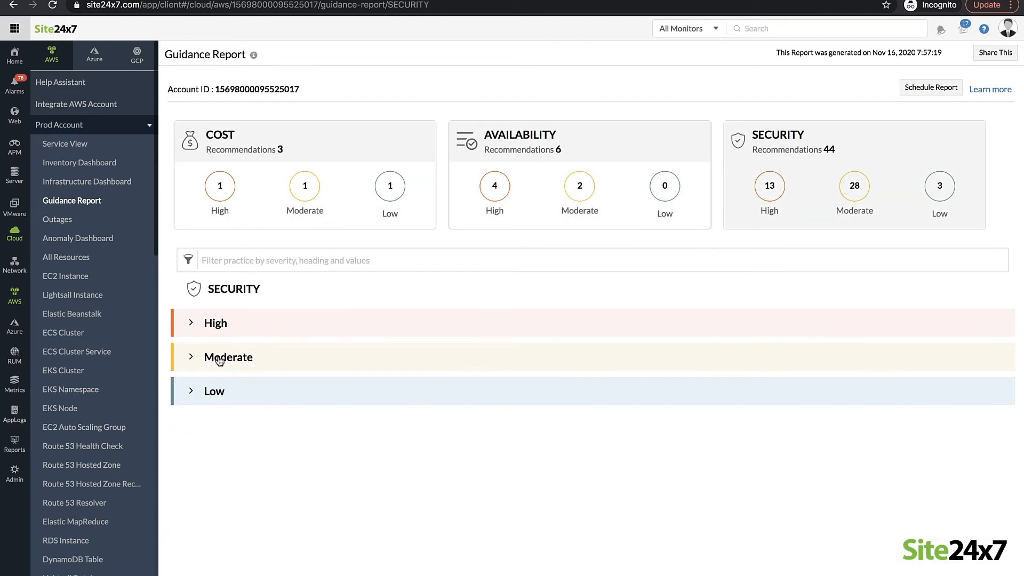
click(220, 361)
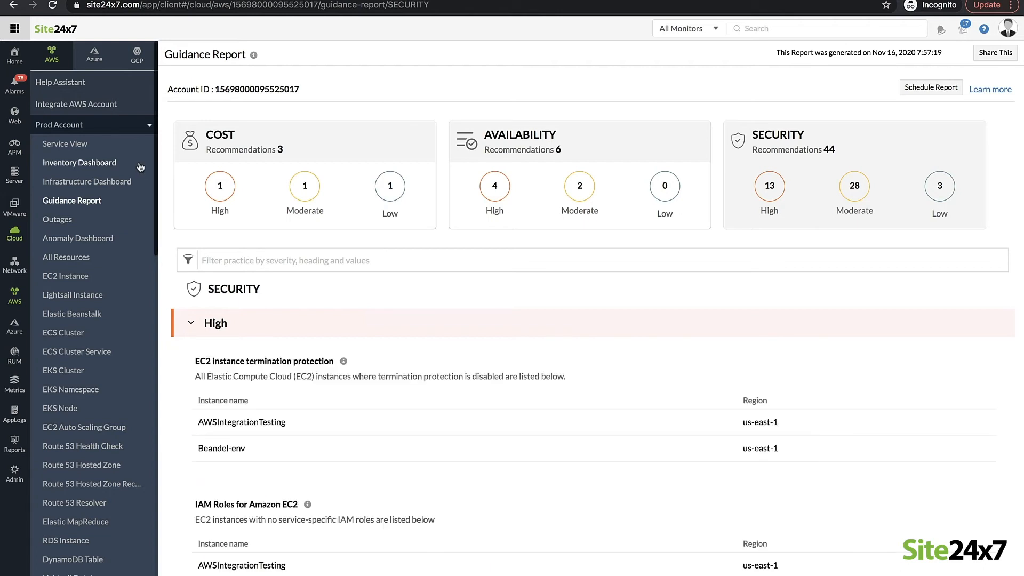
Bring up the Prod Account Inventory Dashboard.
click(140, 165)
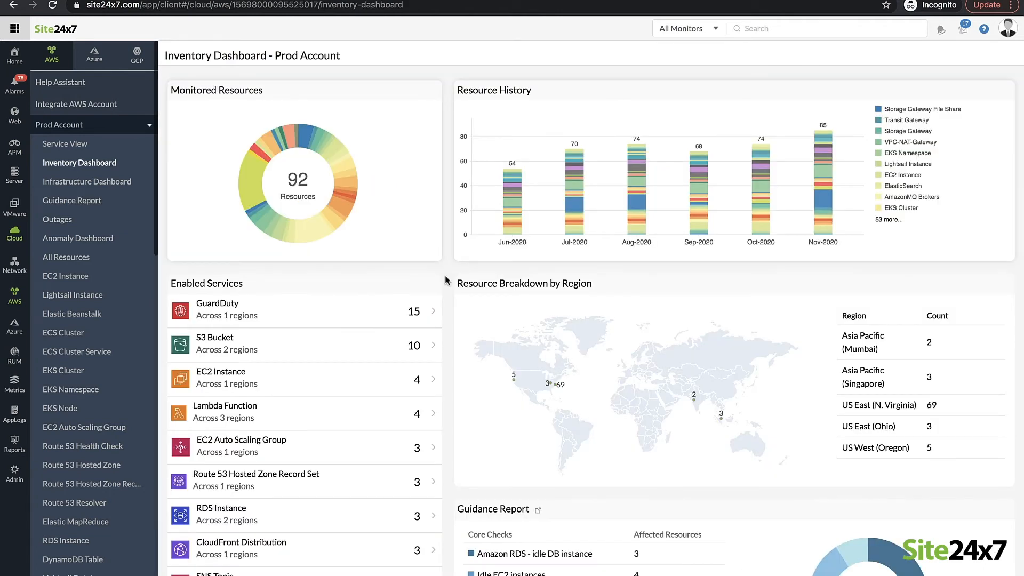
scroll(447, 279, down, 3)
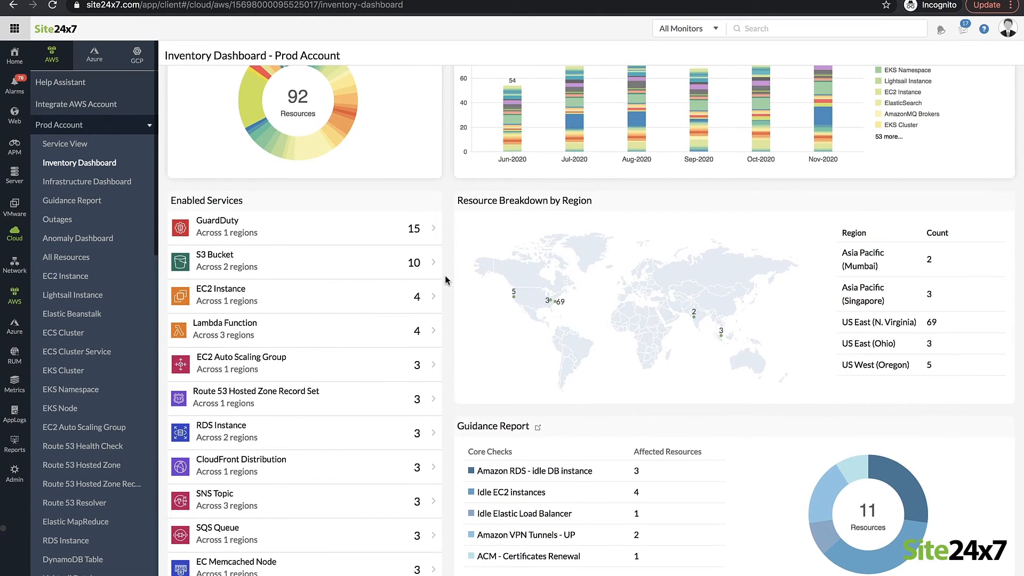
Open the Lambda Function inventory report from Enabled Services.
click(390, 334)
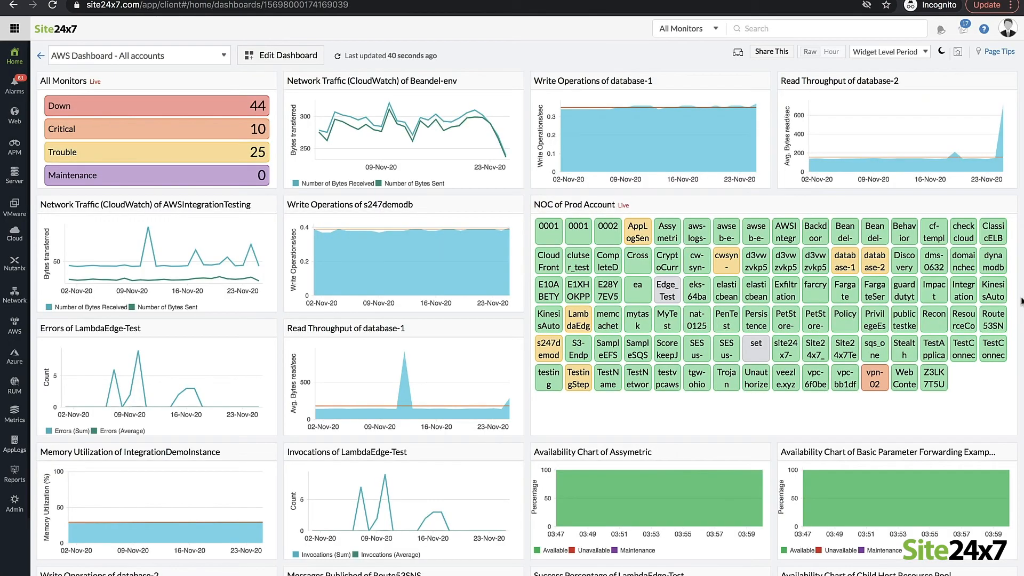
scroll(1019, 300, down, 3)
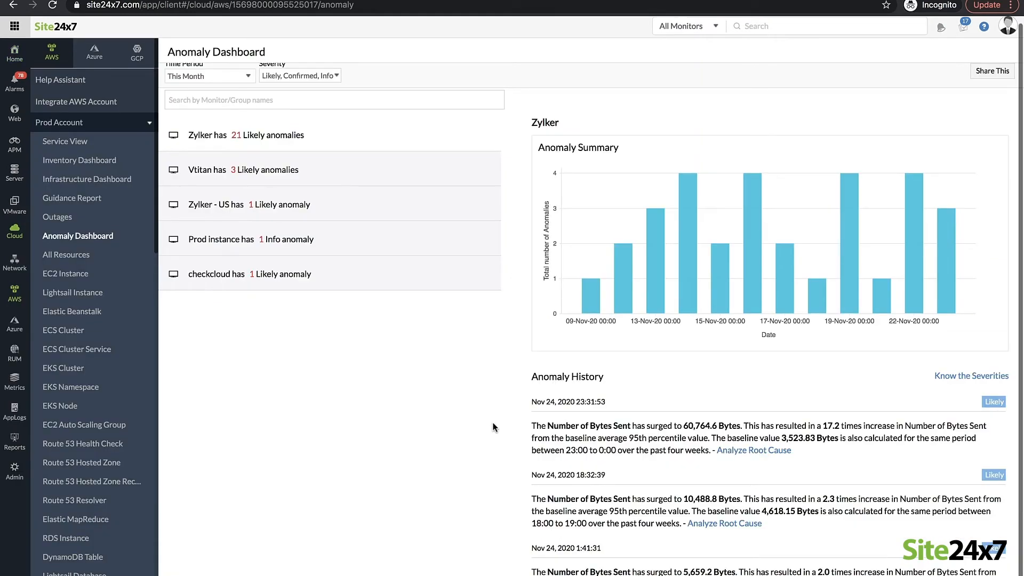
scroll(1009, 450, down, 4)
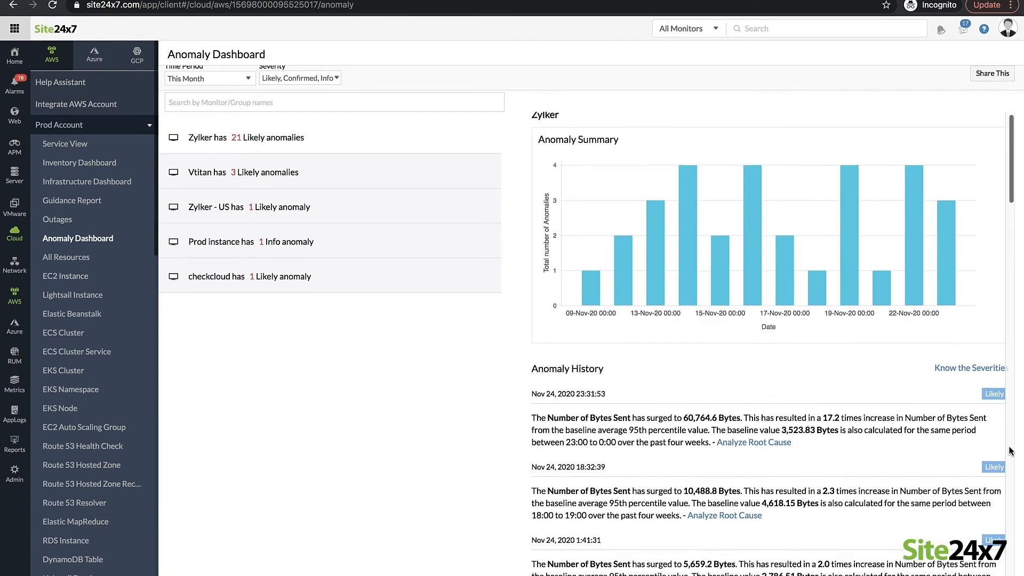
scroll(1009, 451, down, 5)
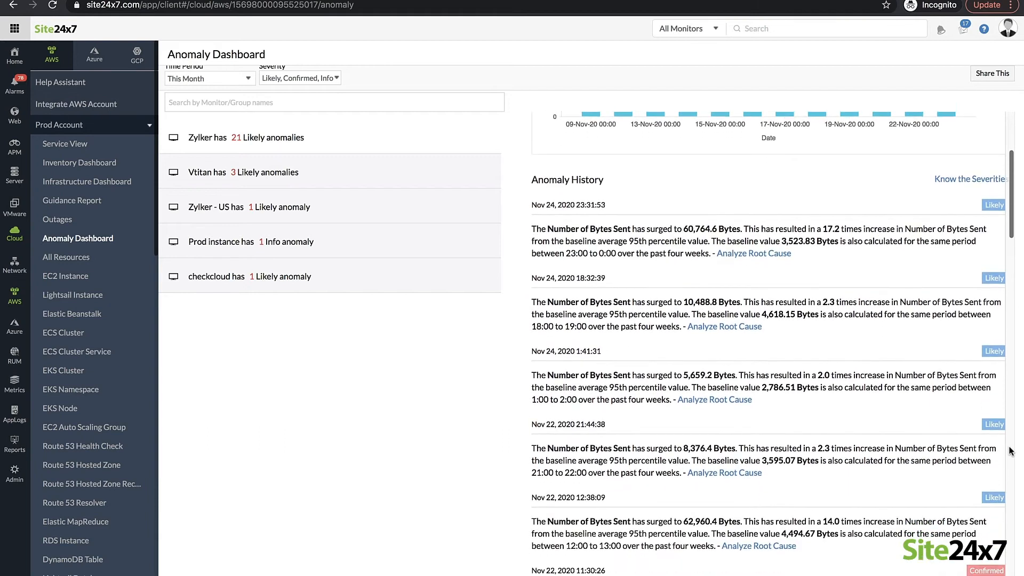
scroll(1009, 450, down, 2)
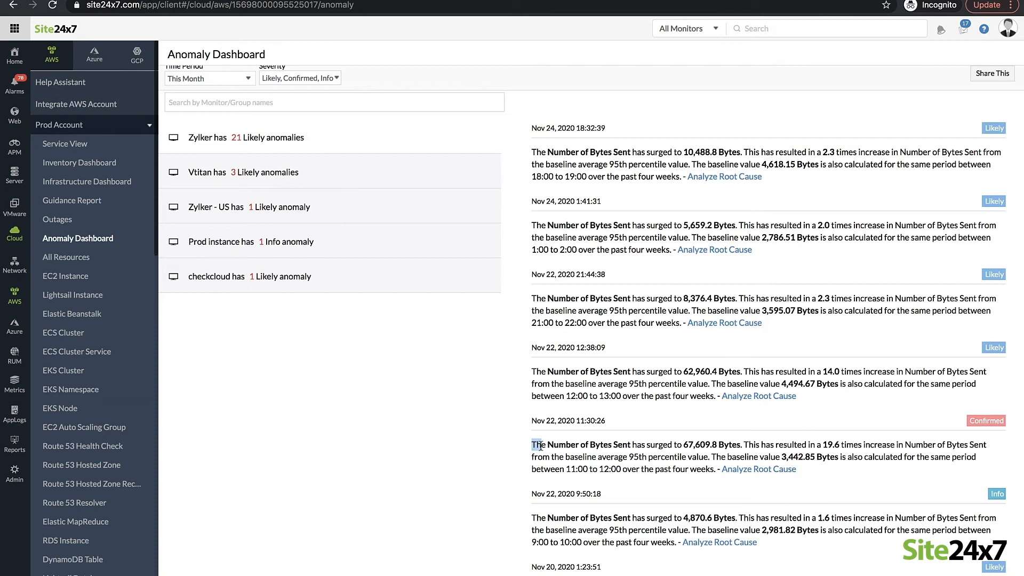
Highlight the Nov 22 11:30:26 and Nov 23 1:11:07 anomaly history descriptions, then clear the selection.
drag(531, 445, 652, 482)
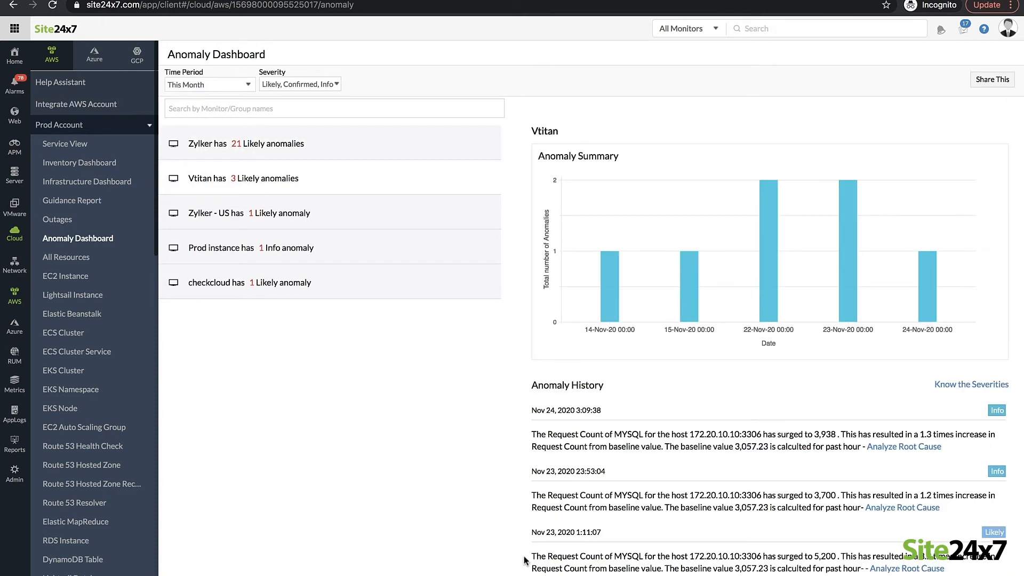
drag(528, 558, 944, 569)
click(515, 573)
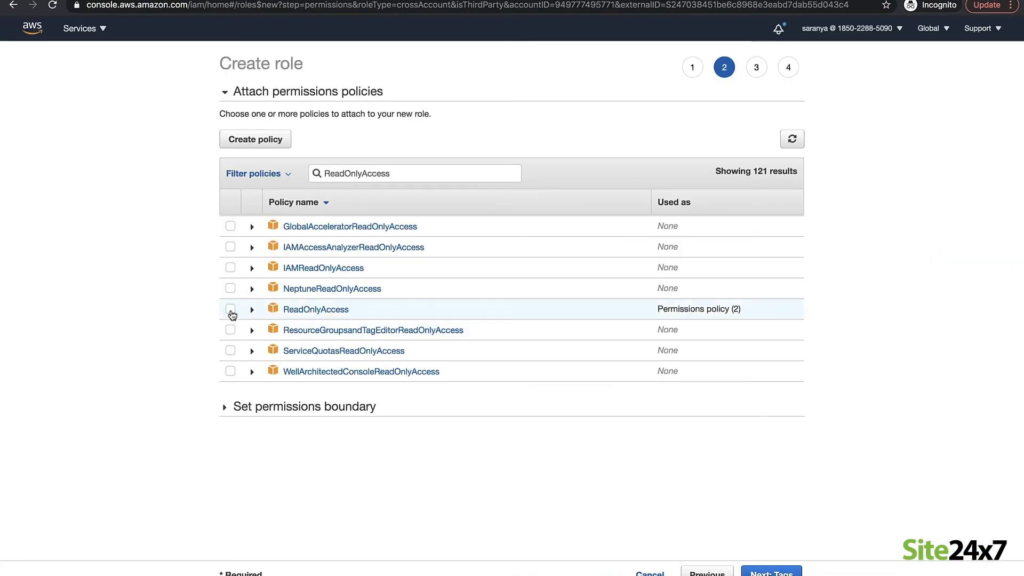
Tick ReadOnlyAccess in the filtered policy list for the new role.
click(230, 309)
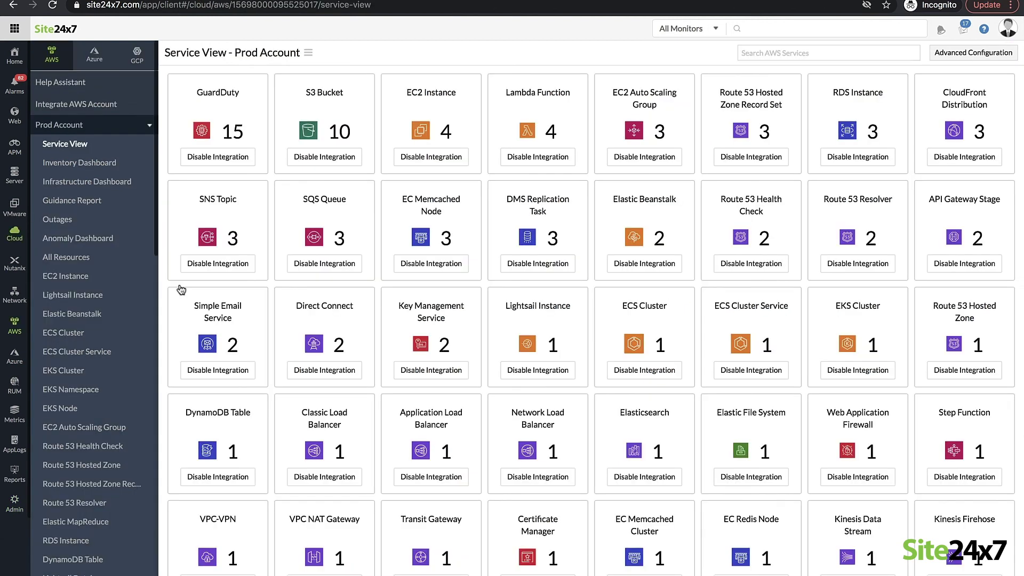
scroll(181, 289, down, 3)
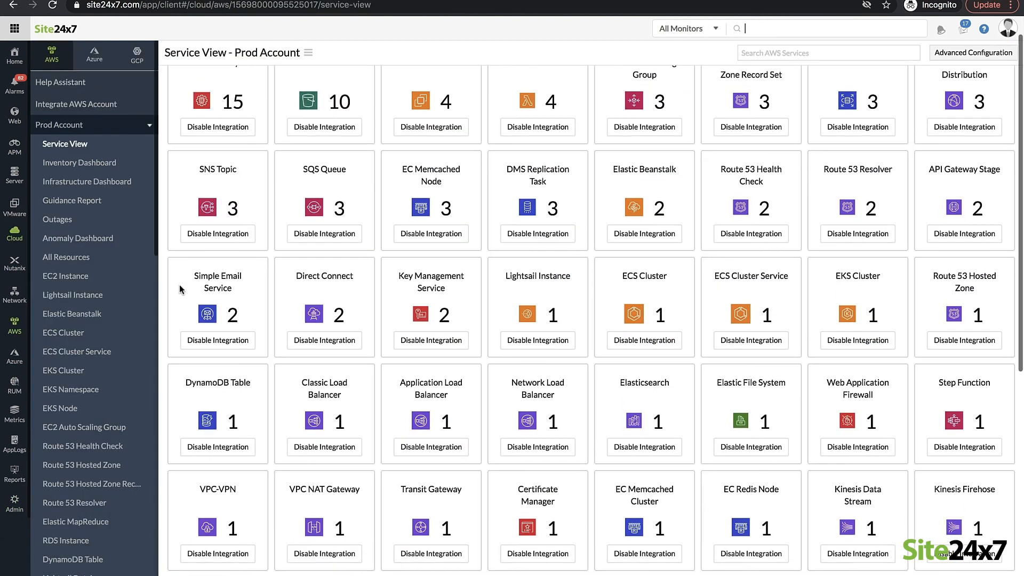
scroll(181, 289, down, 3)
scroll(180, 289, up, 3)
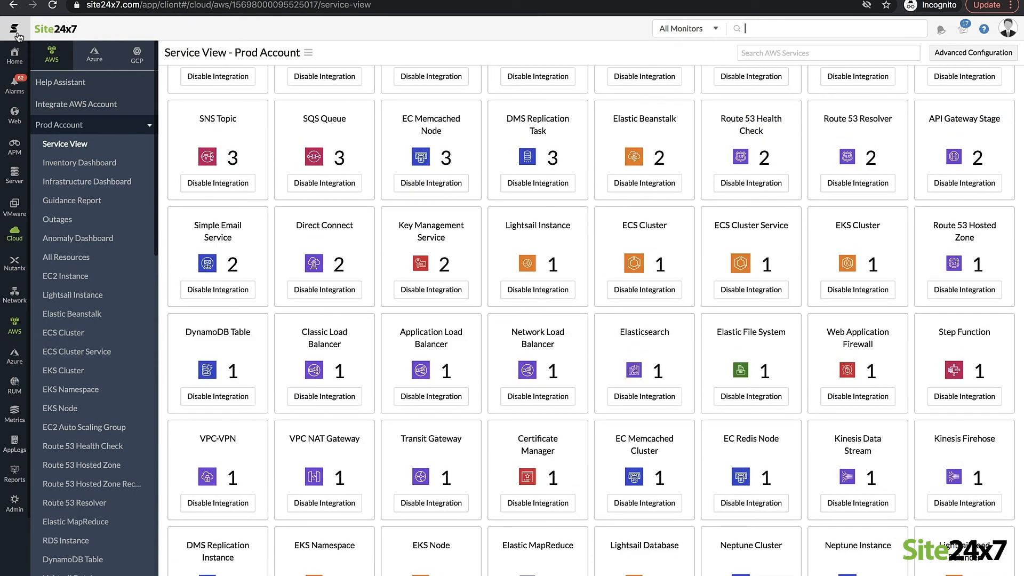
Show the Site24x7 apps grid over the Prod Account service view.
click(14, 30)
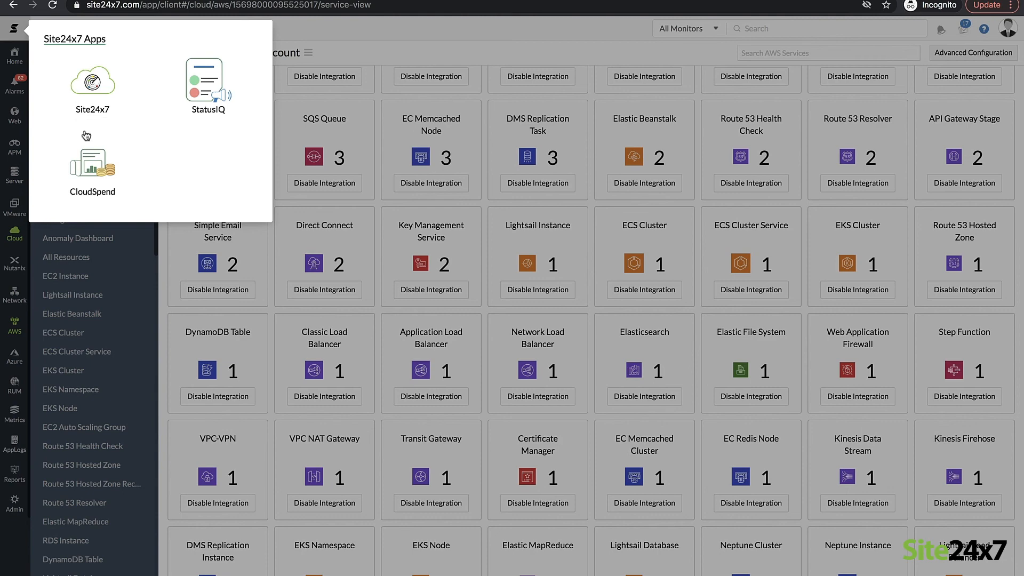
Switch to CloudSpend and open the Demo account's Spend Analysis.
click(92, 168)
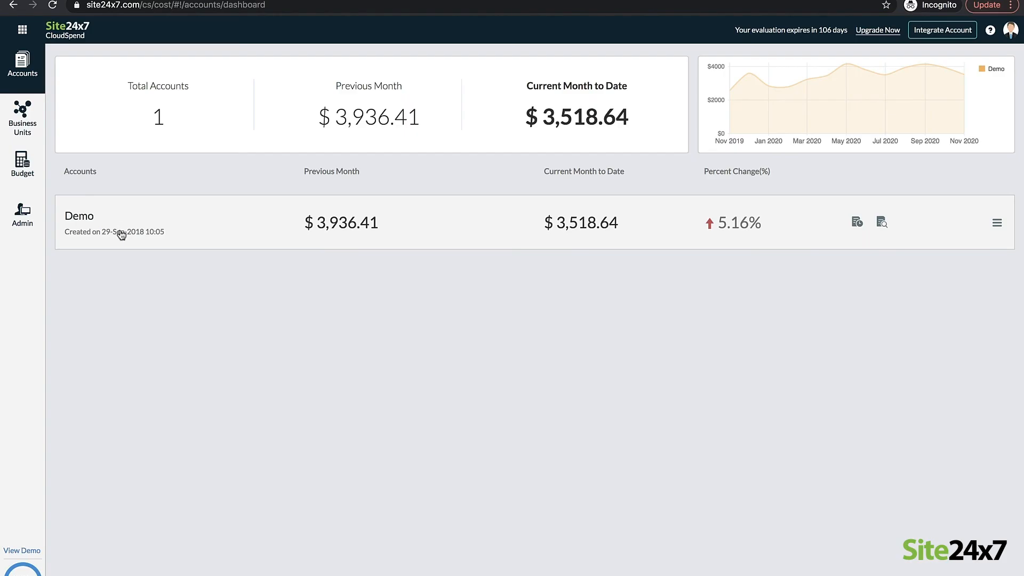
click(121, 234)
scroll(48, 405, down, 4)
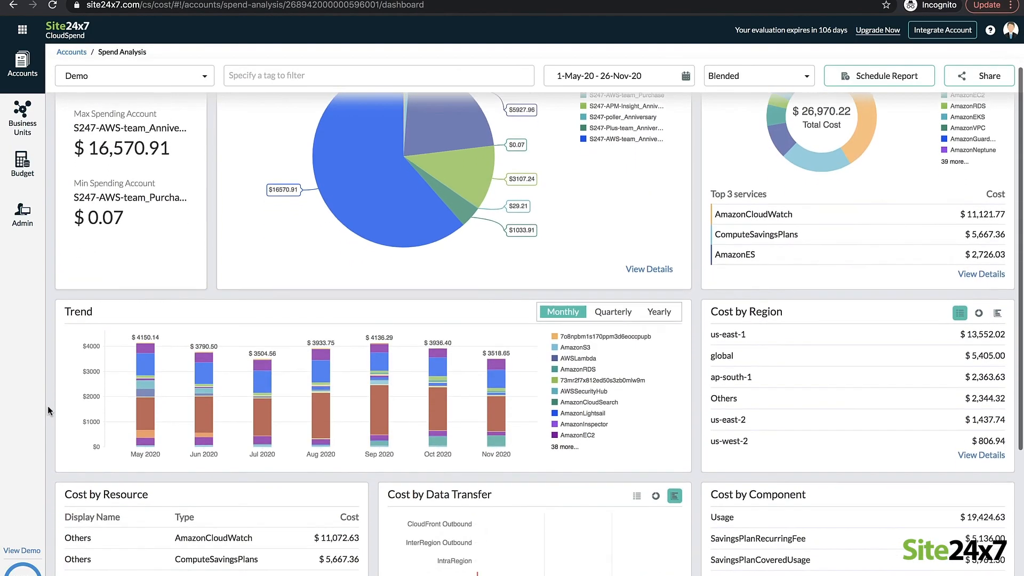
scroll(48, 410, down, 4)
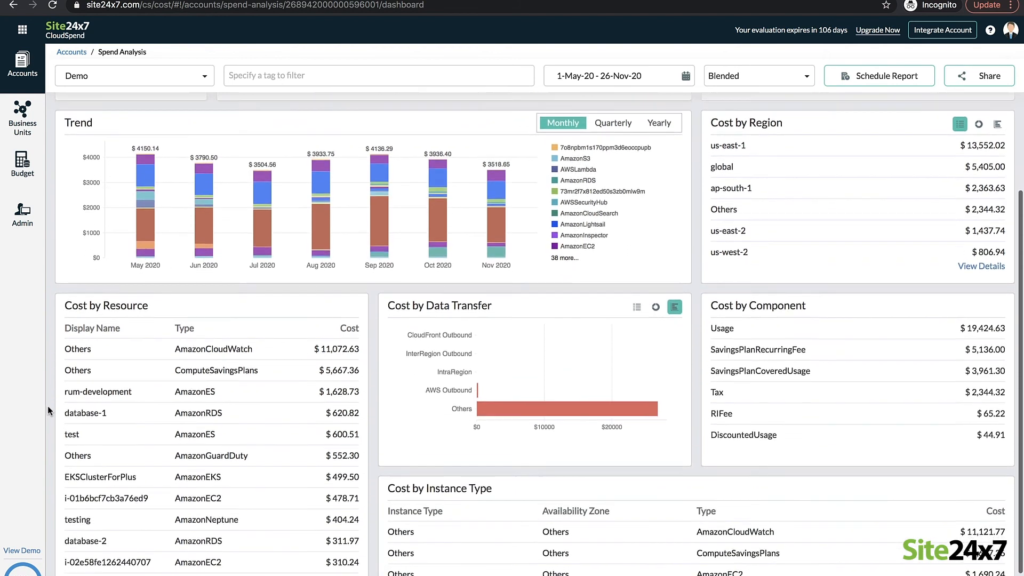